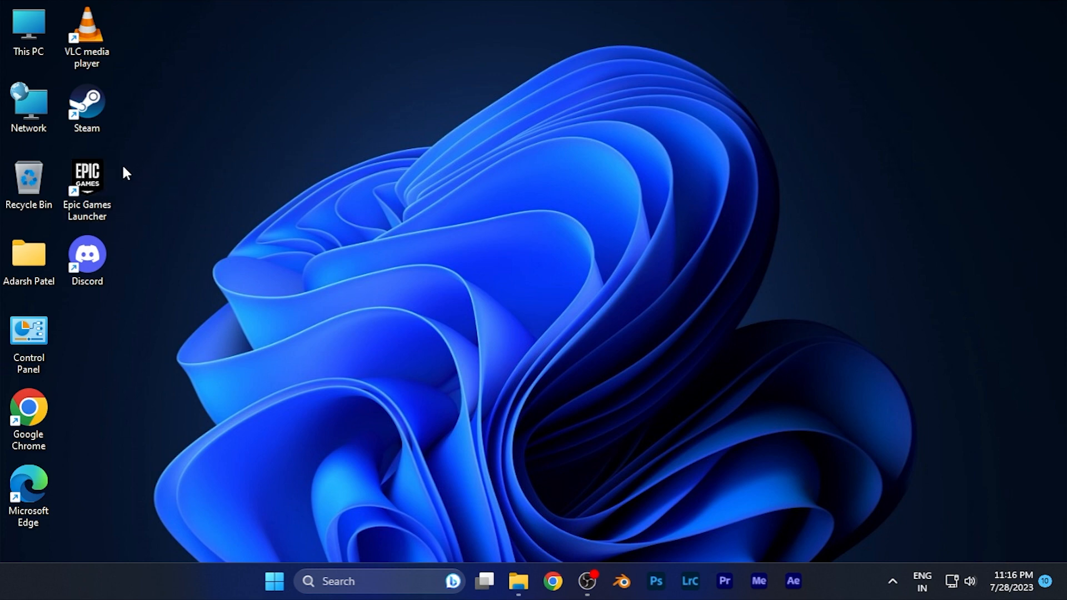
Launch the Epic Games store and reach the Red Dead Redemption 2 product page
double_click(84, 182)
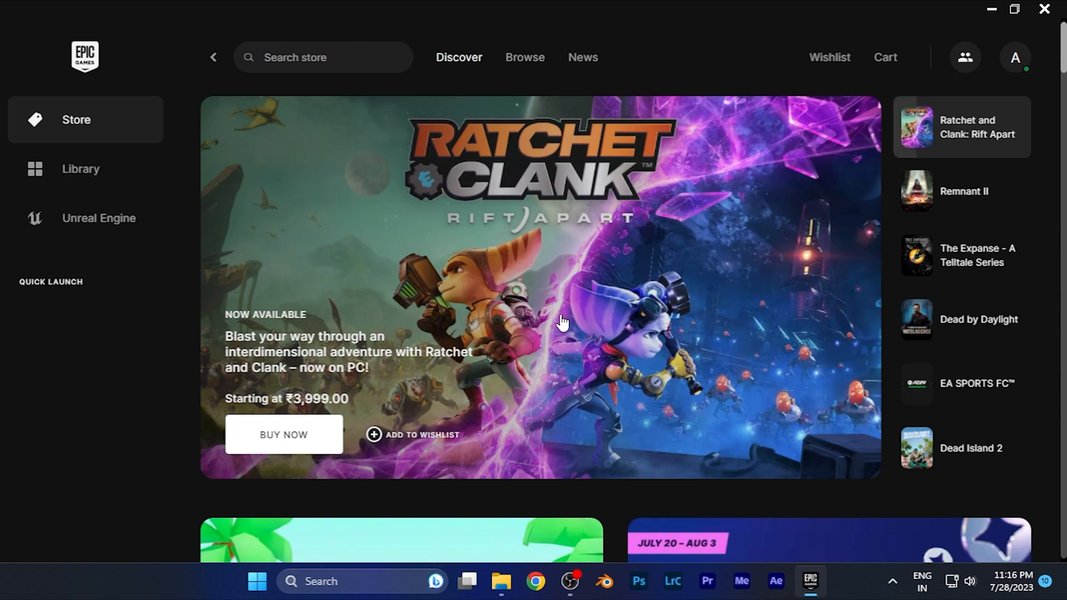
scroll(563, 321, down, 2)
scroll(562, 323, down, 2)
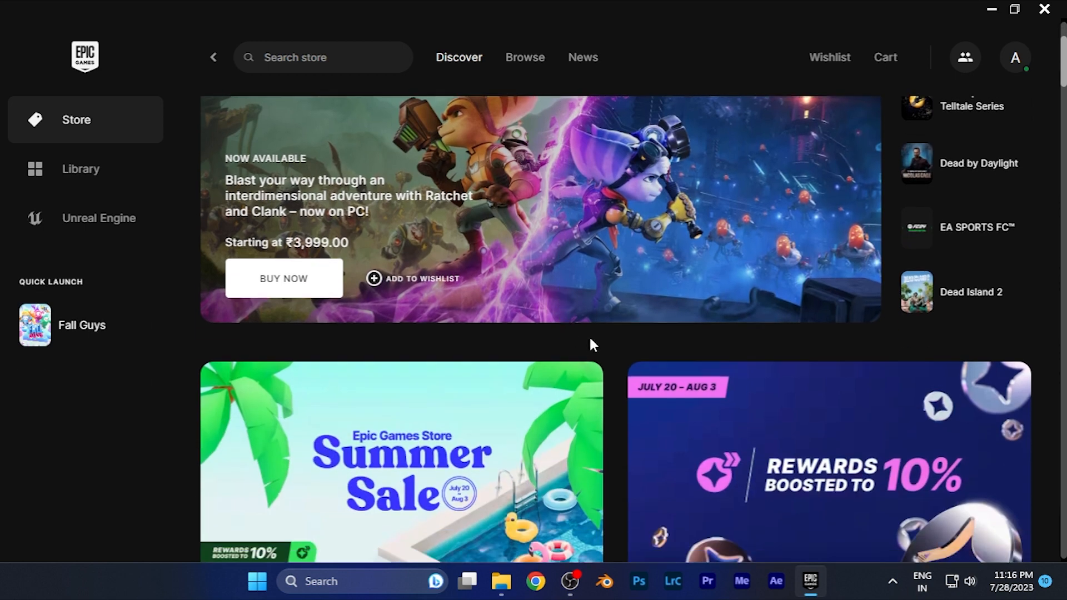
scroll(613, 347, up, 3)
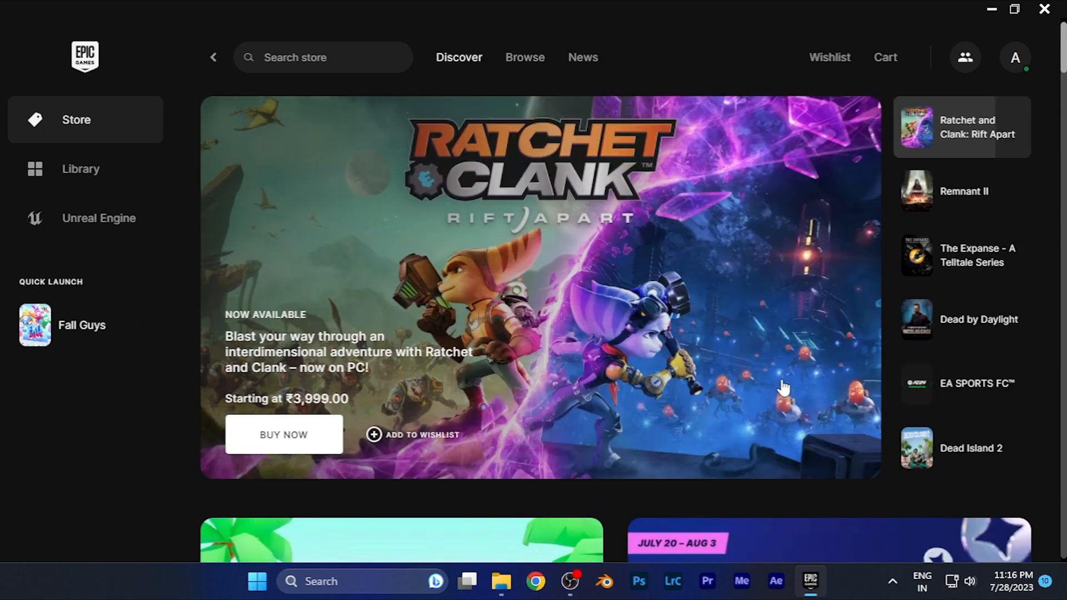
click(946, 383)
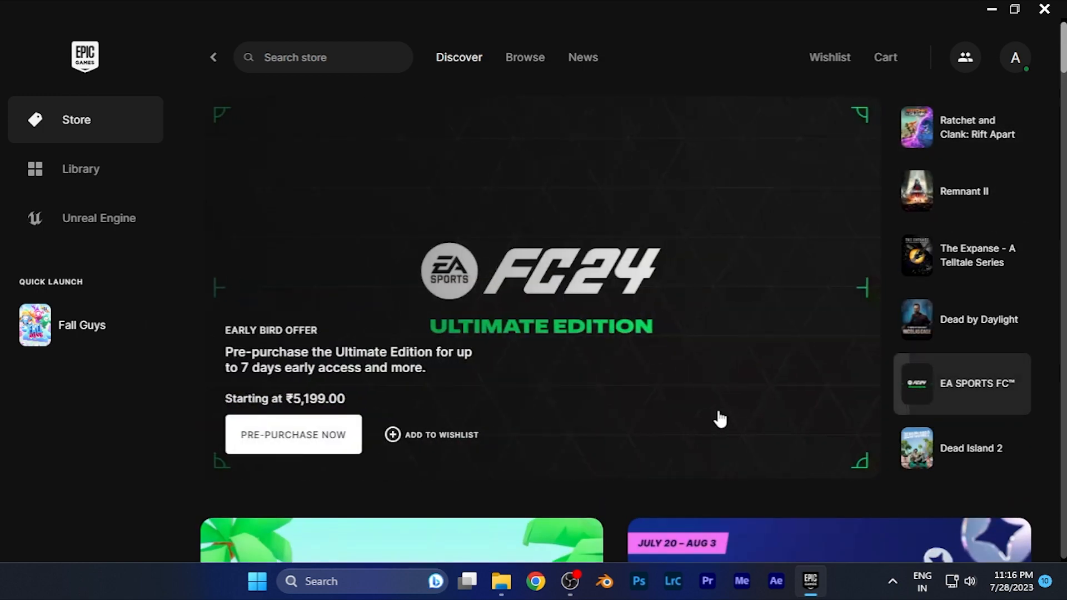
scroll(716, 408, down, 5)
scroll(715, 409, down, 4)
scroll(712, 409, down, 1)
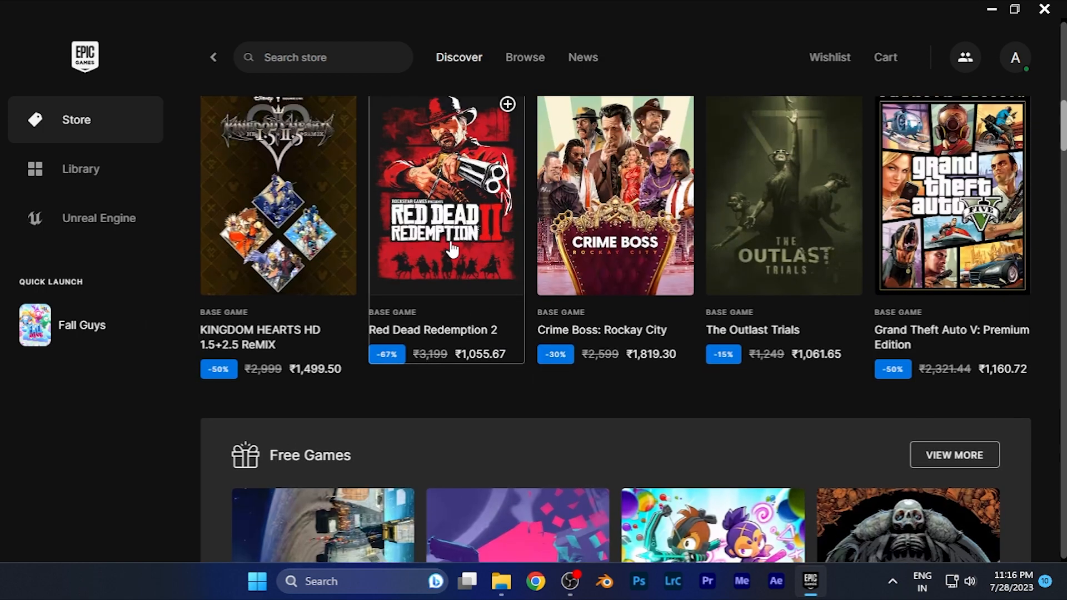
click(467, 209)
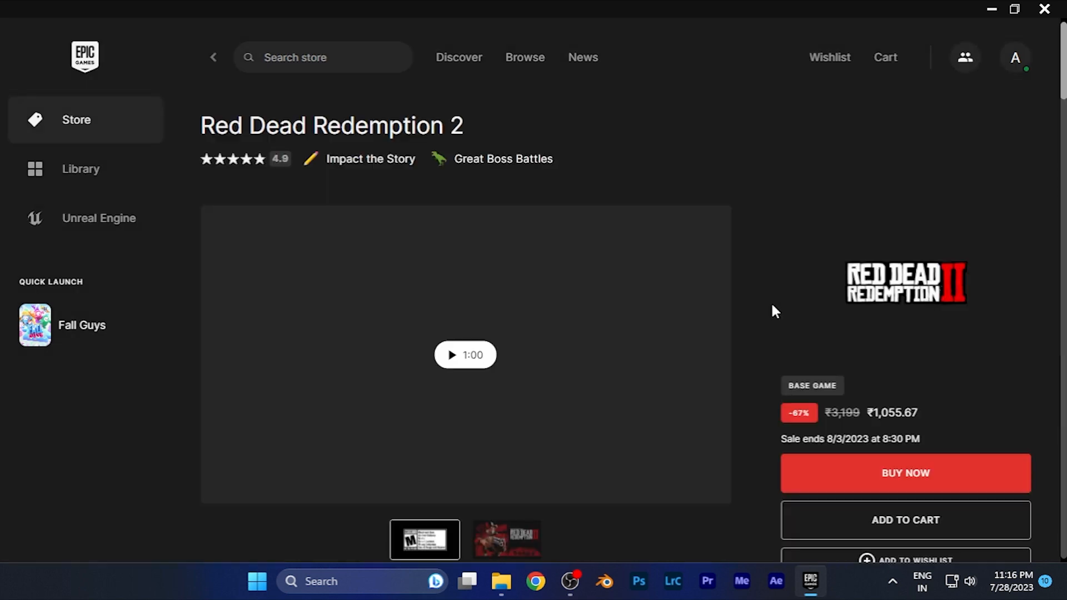
scroll(769, 303, down, 3)
scroll(769, 302, down, 3)
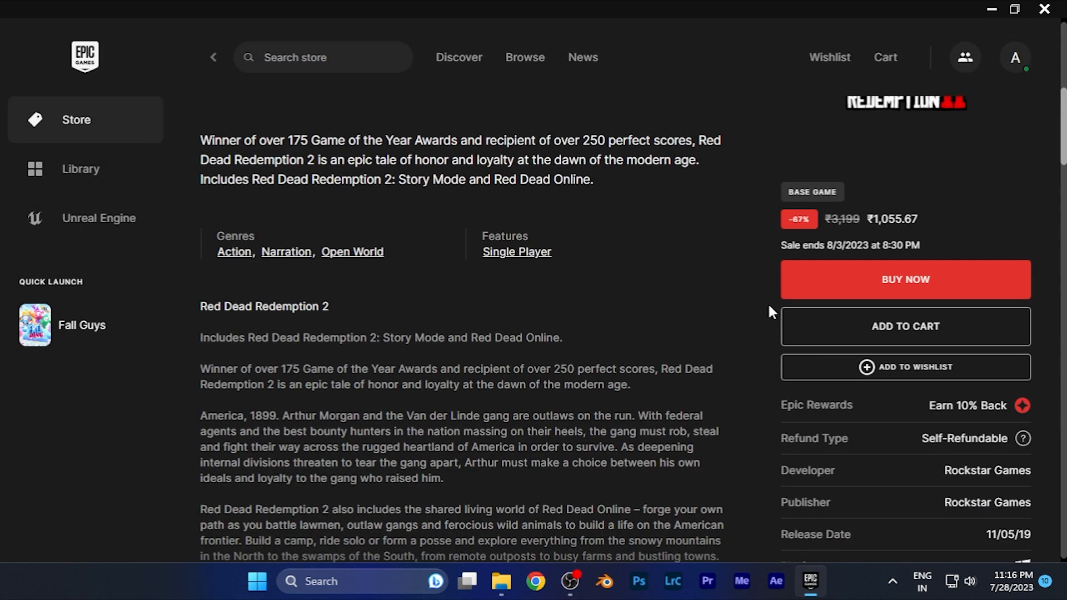
scroll(767, 303, down, 2)
scroll(590, 408, down, 3)
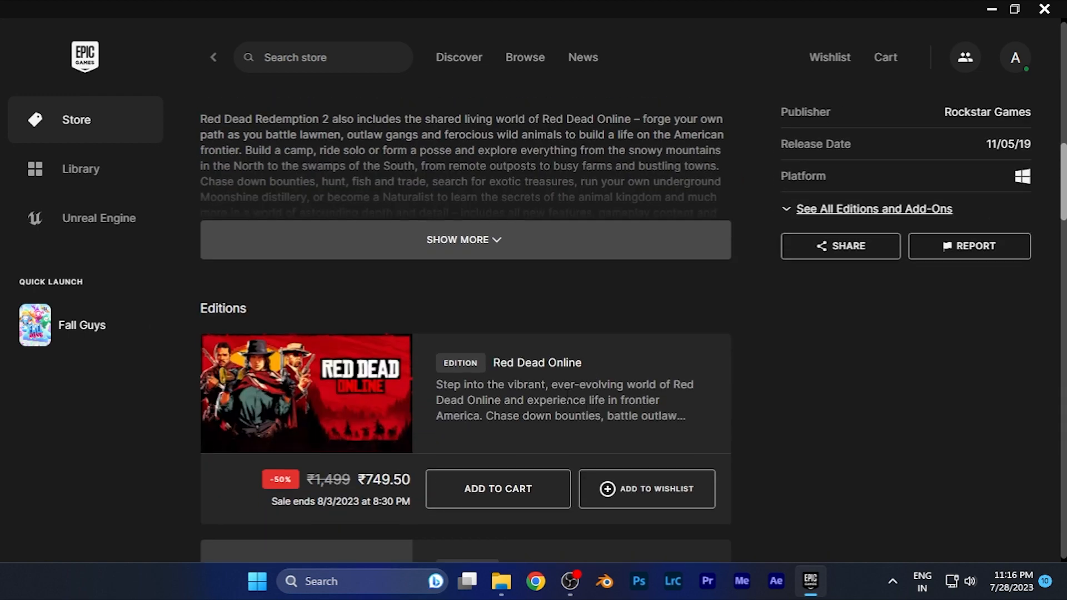
scroll(620, 339, down, 1)
scroll(691, 325, down, 3)
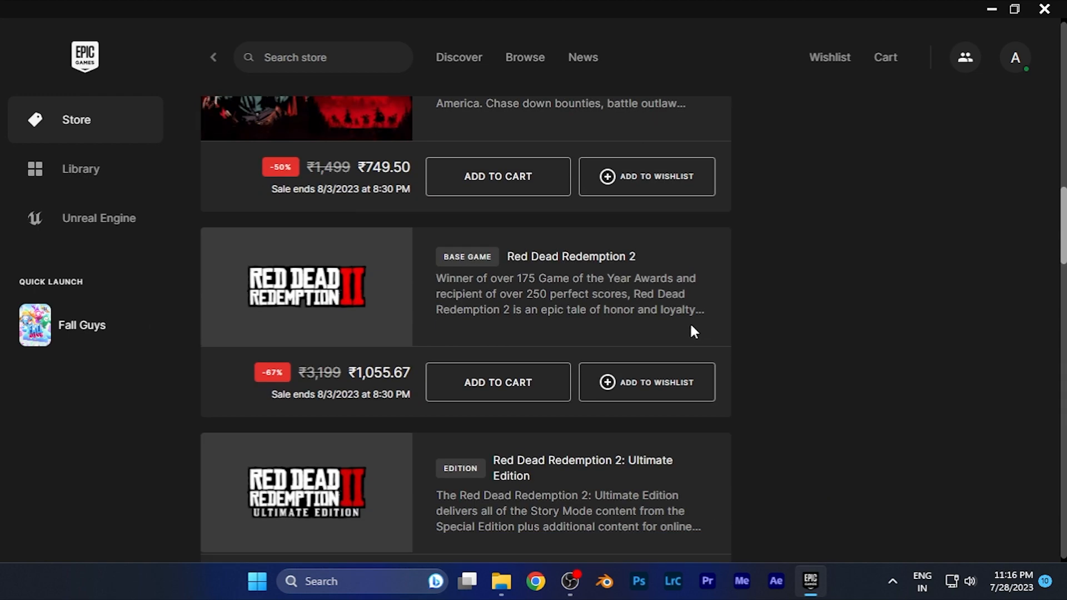
scroll(689, 325, down, 3)
scroll(688, 326, down, 3)
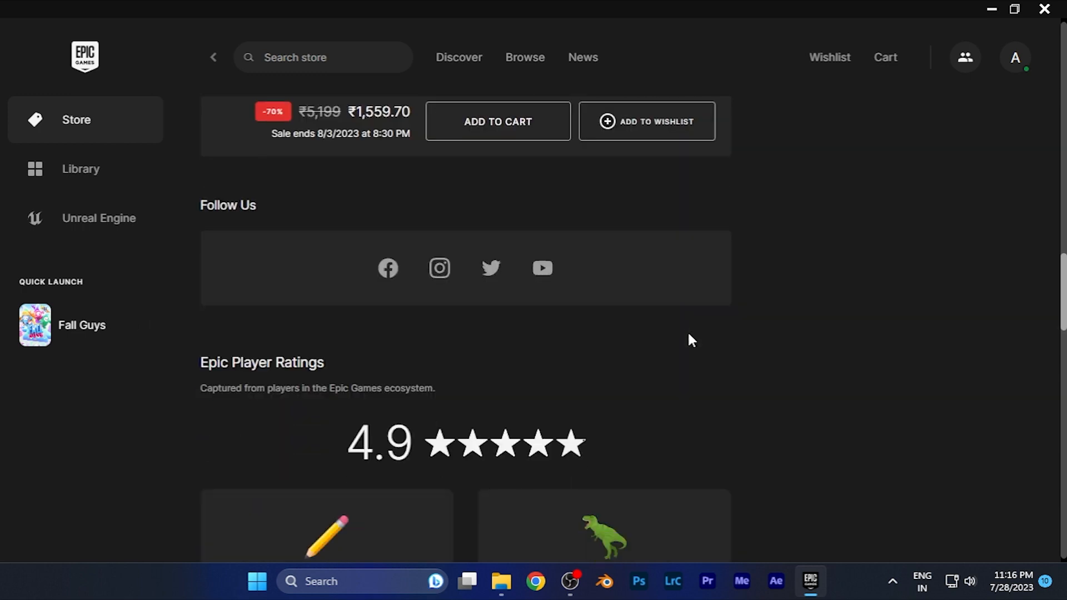
scroll(689, 345, down, 3)
scroll(688, 345, down, 3)
scroll(689, 344, down, 3)
scroll(688, 345, down, 3)
scroll(688, 345, down, 3)
scroll(688, 344, down, 3)
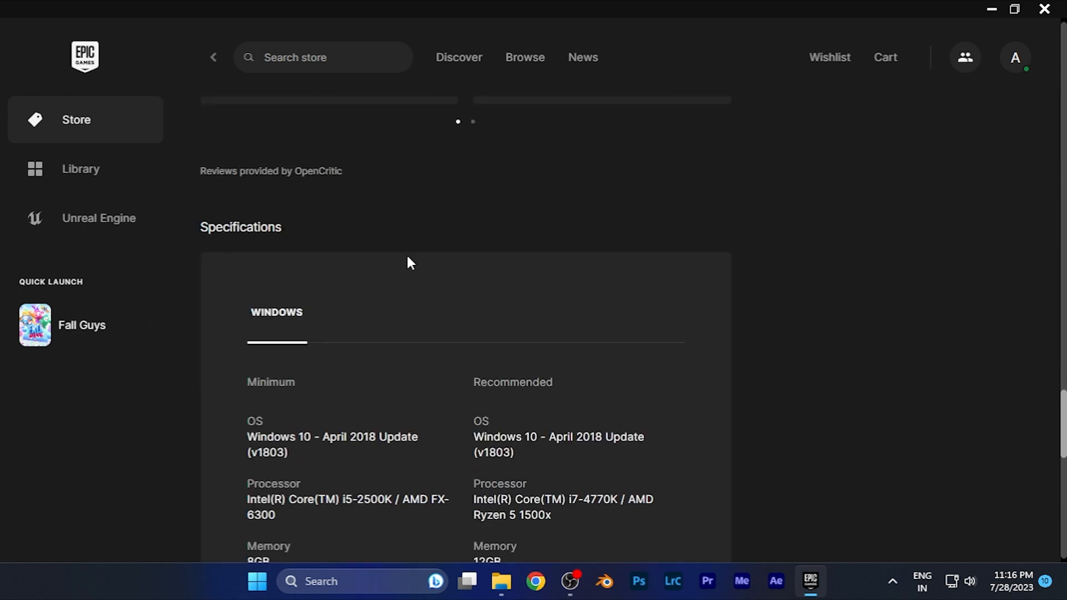
scroll(279, 269, down, 1)
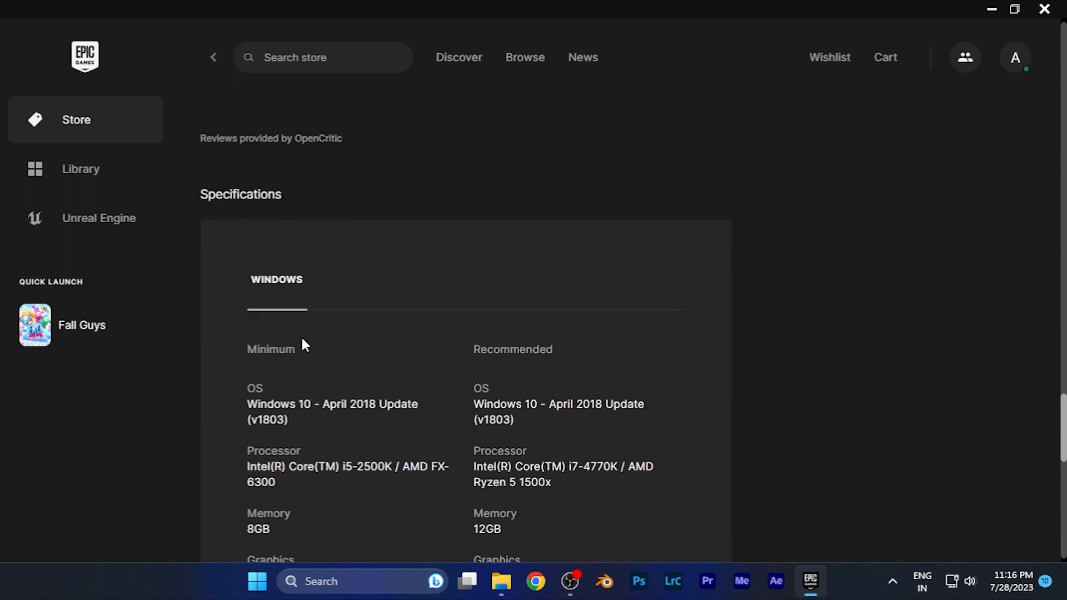
scroll(300, 263, down, 1)
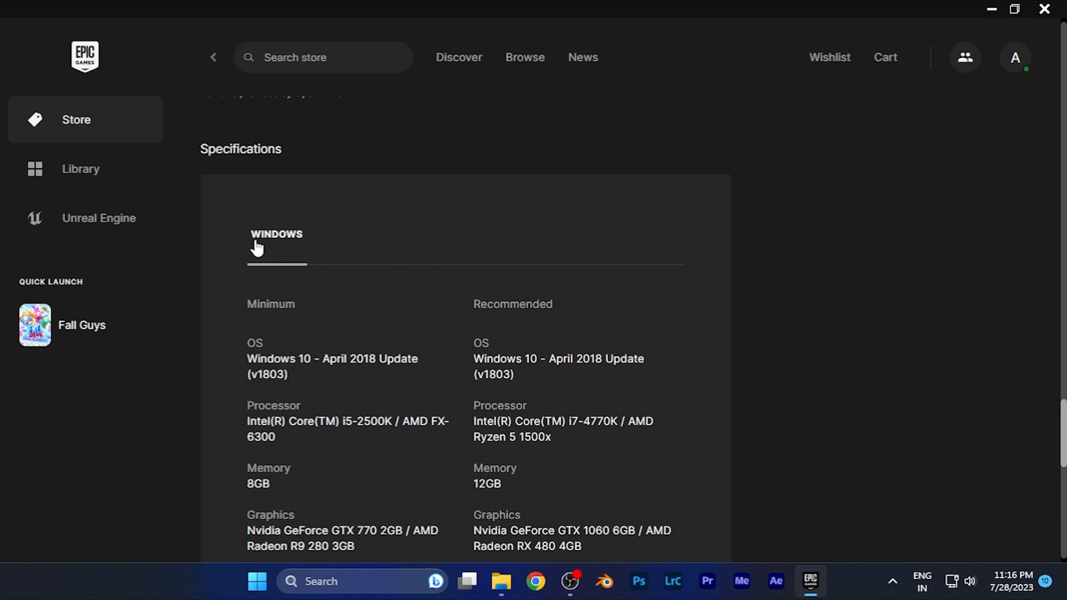
scroll(302, 265, down, 1)
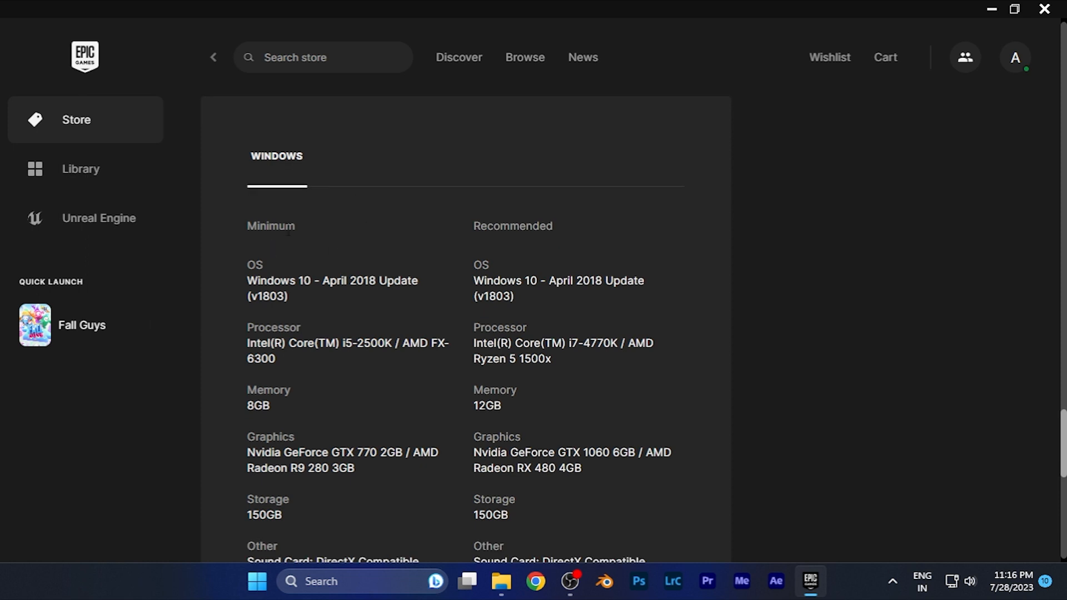
scroll(303, 266, down, 1)
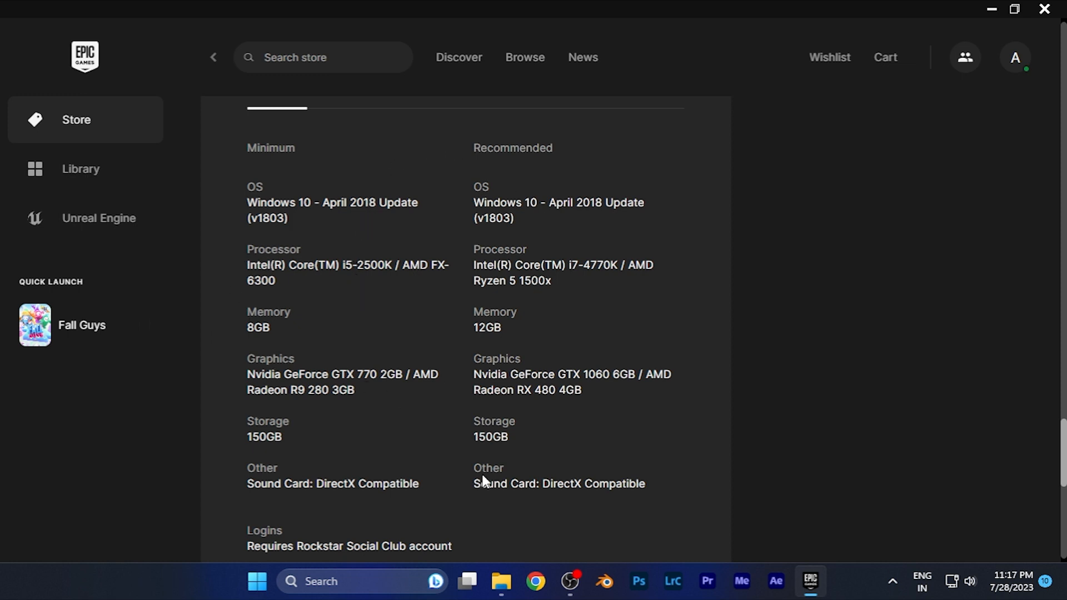
scroll(482, 474, down, 1)
scroll(481, 475, down, 1)
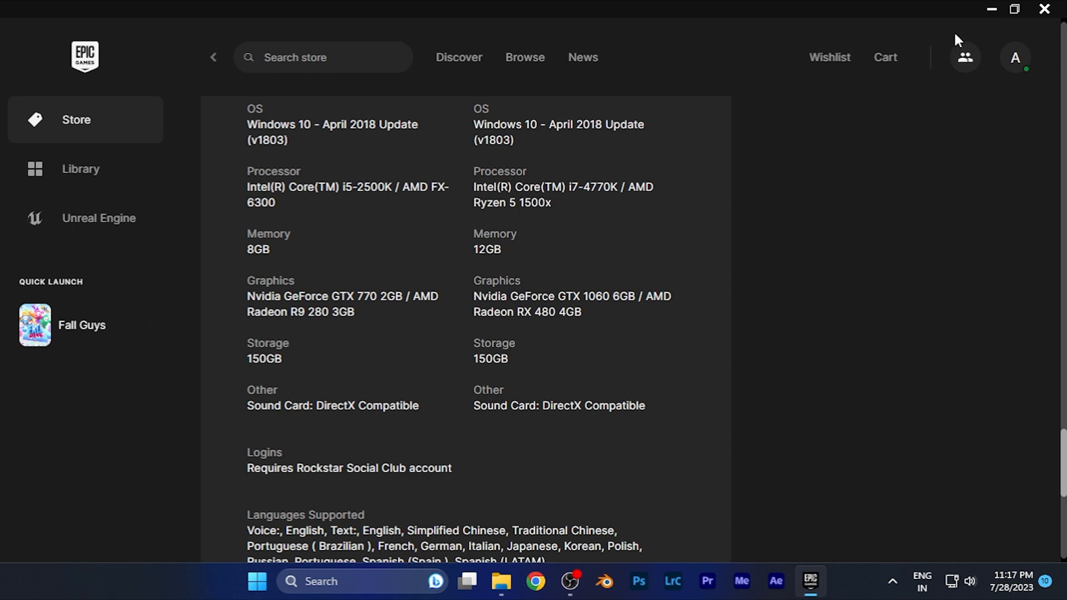
Minimise the launcher so the Windows desktop shows
click(992, 9)
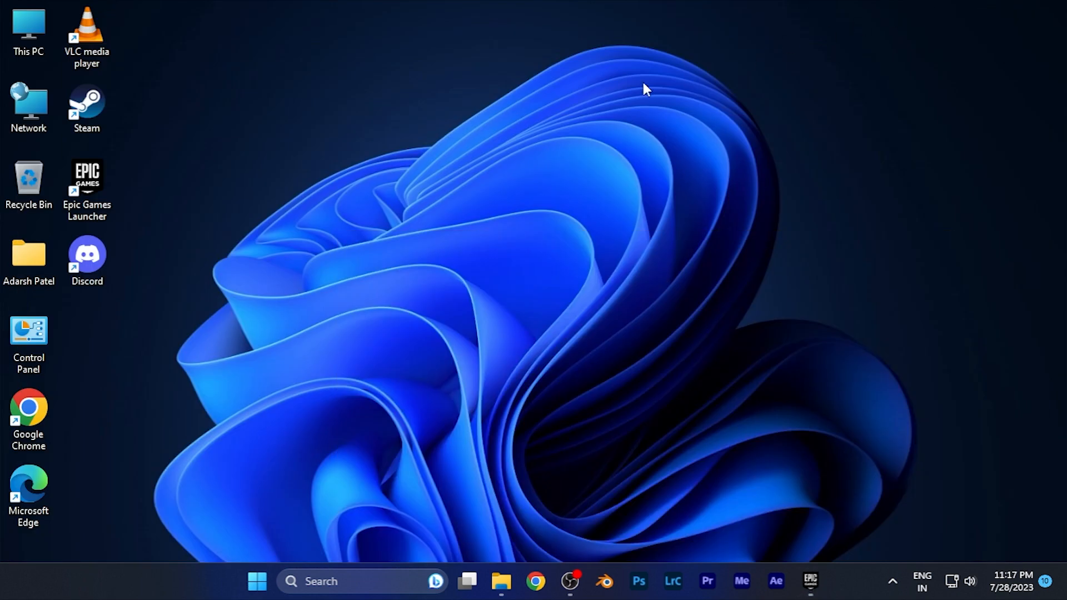